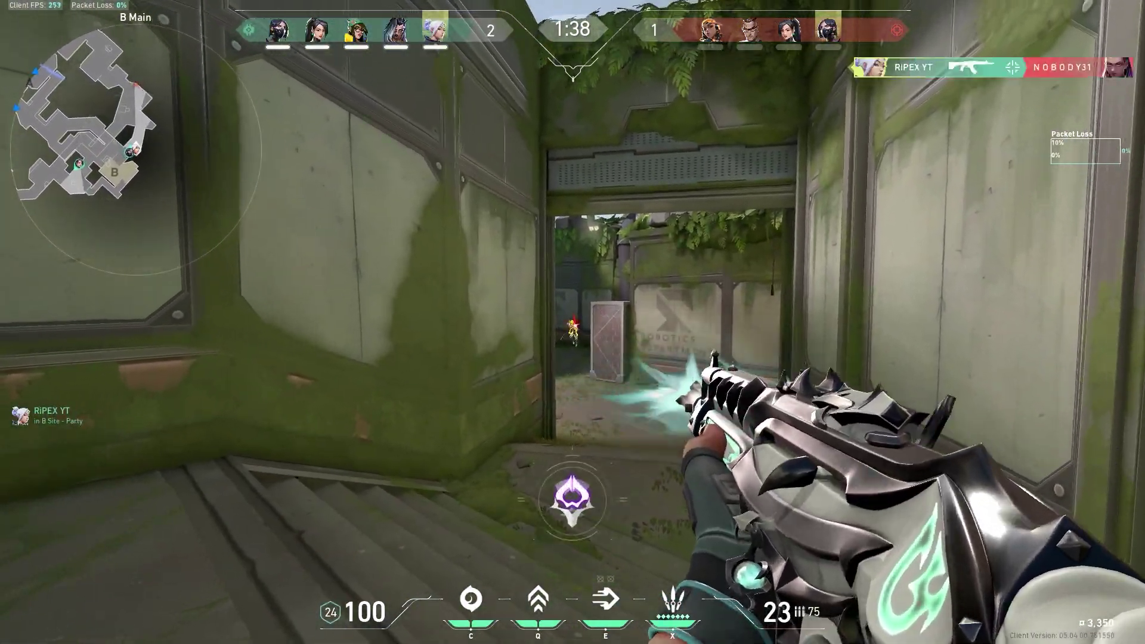
Step: In Valorant, dash forward along B Main and heal while heading toward B Canteen
key(e)
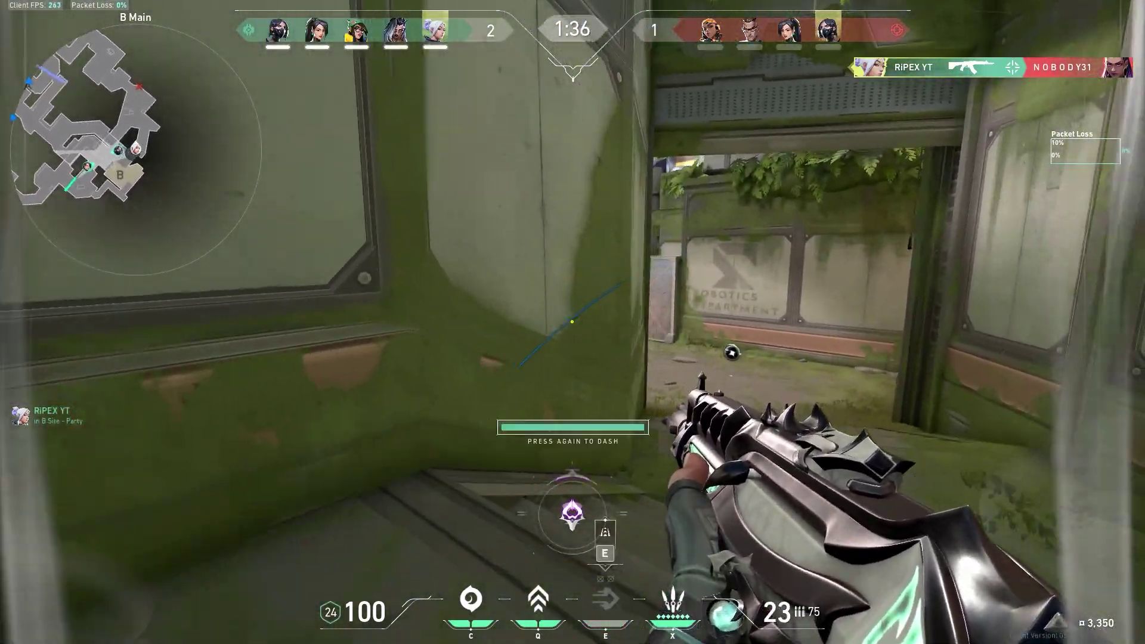
key(e)
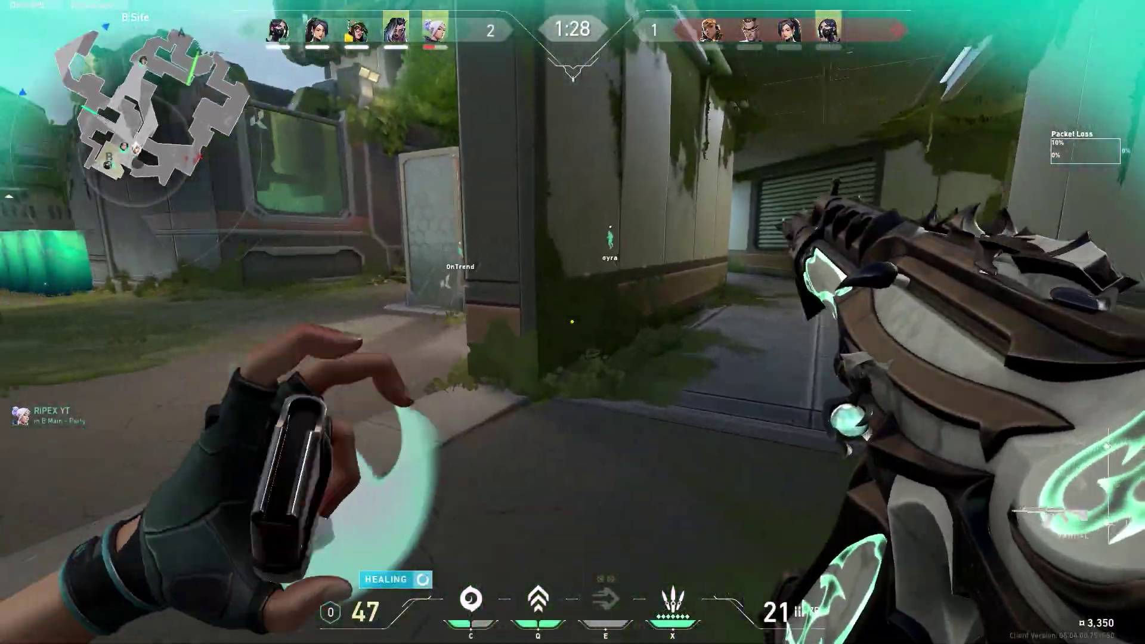
key(1)
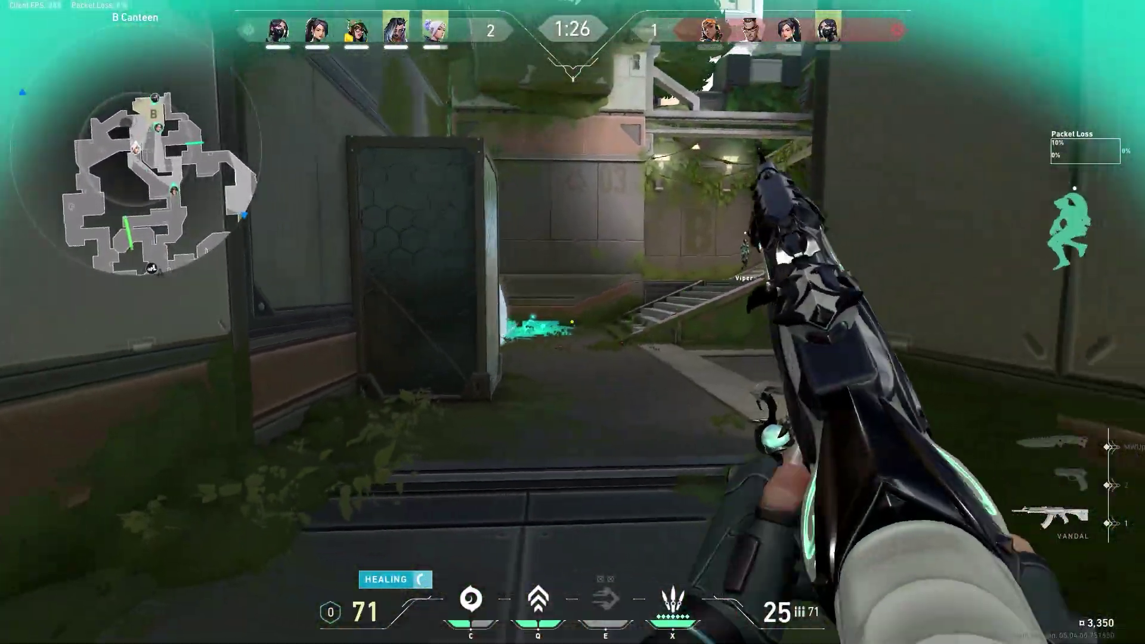
Step: Throw a smoke orb at the wall, then drag the Ashampoo installer away from the shortcuts
key(c)
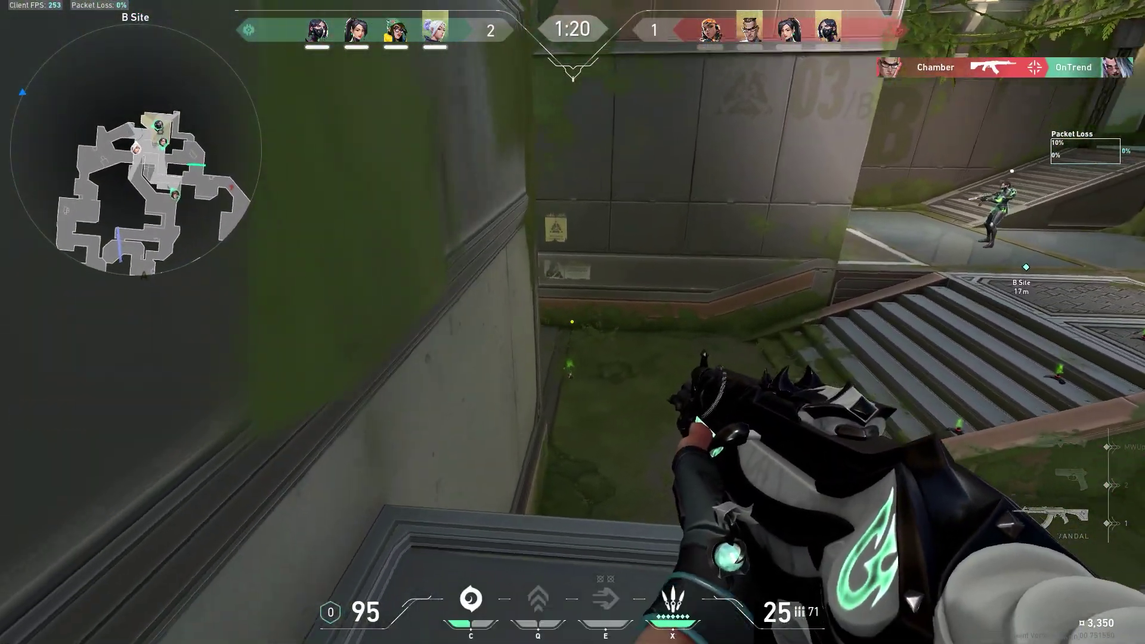
key(c)
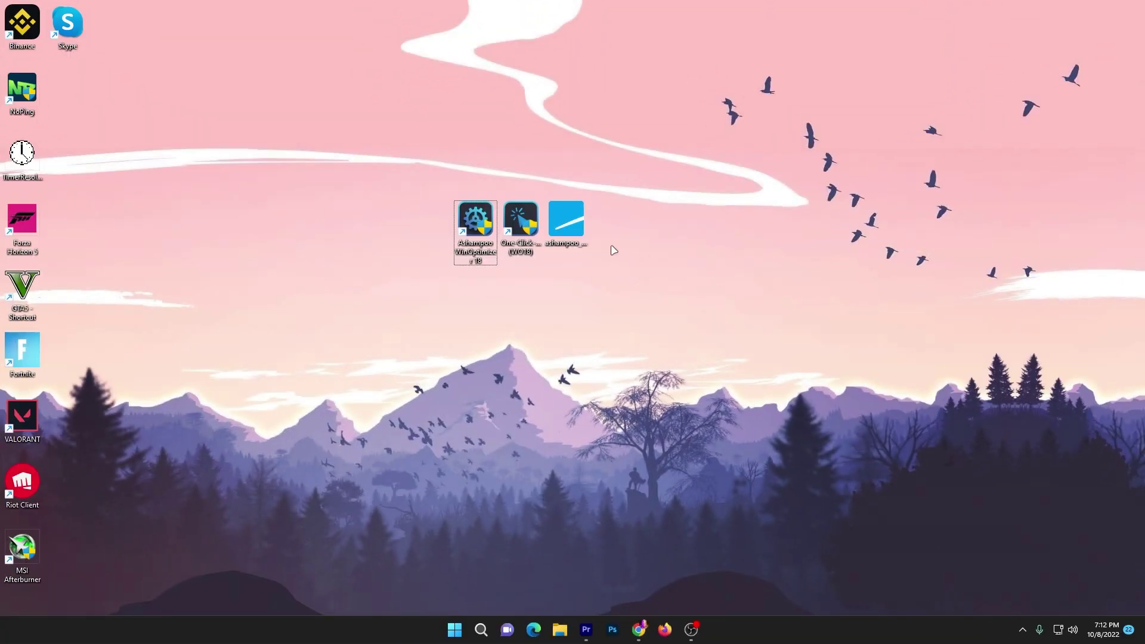
drag(575, 221, 712, 221)
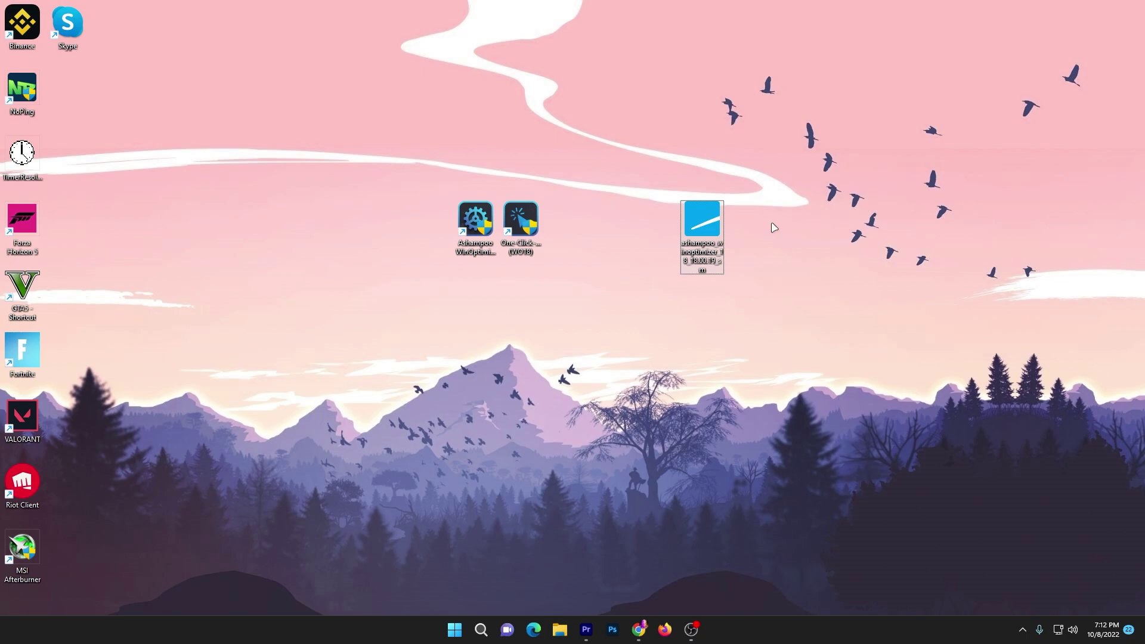
Step: Check the WinOptimizer download page in Chrome, then launch the Ashampoo installer from the desktop
click(638, 630)
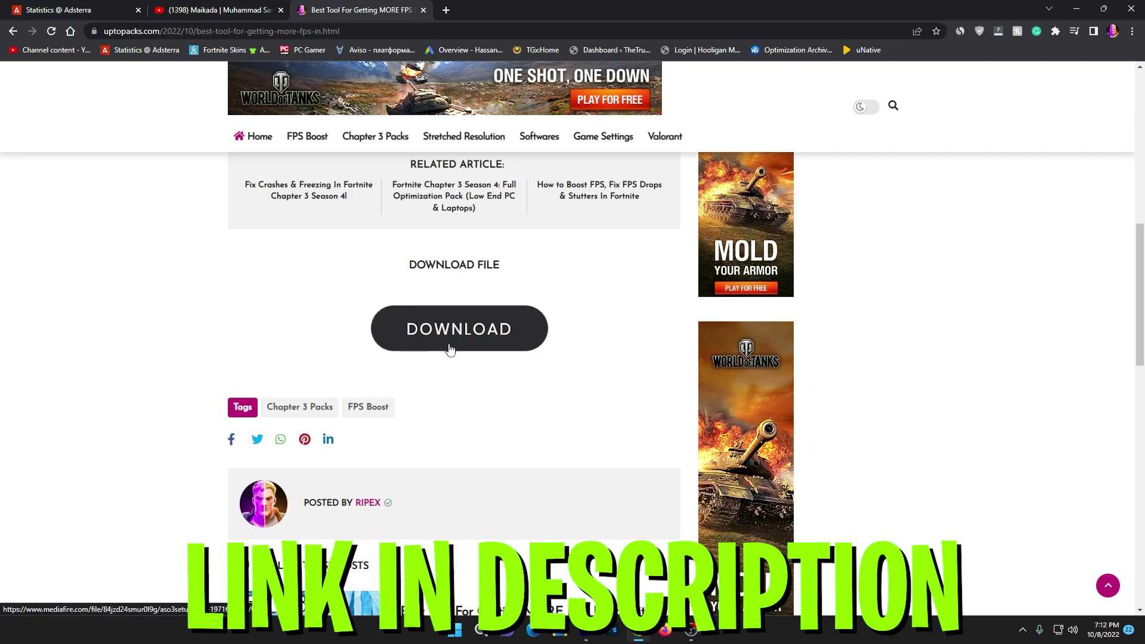
click(1073, 8)
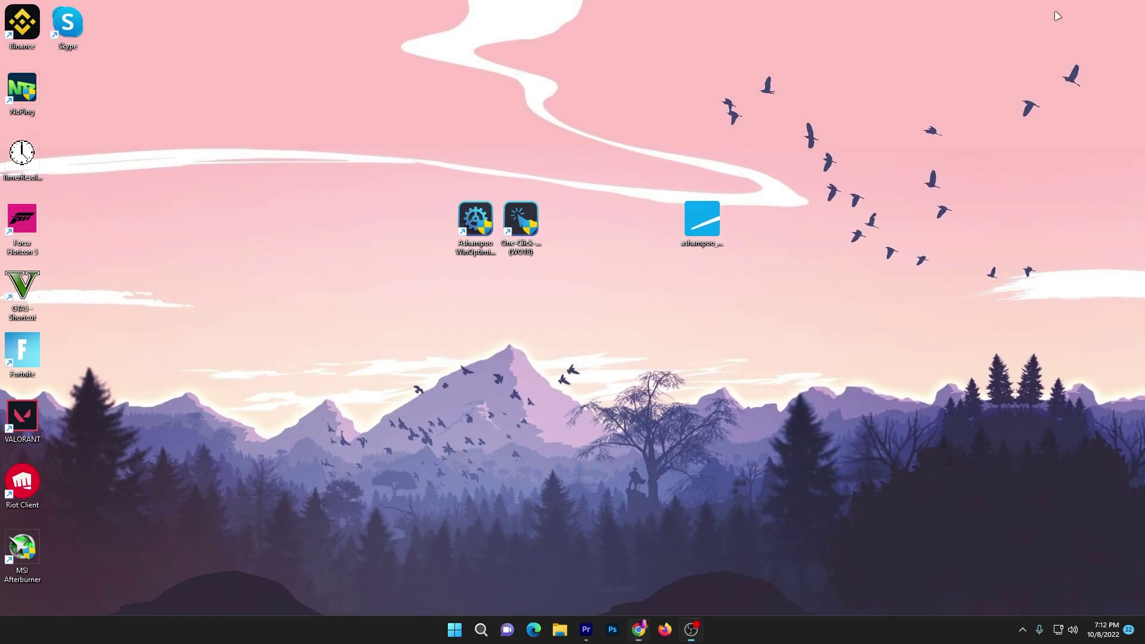
drag(660, 158, 805, 332)
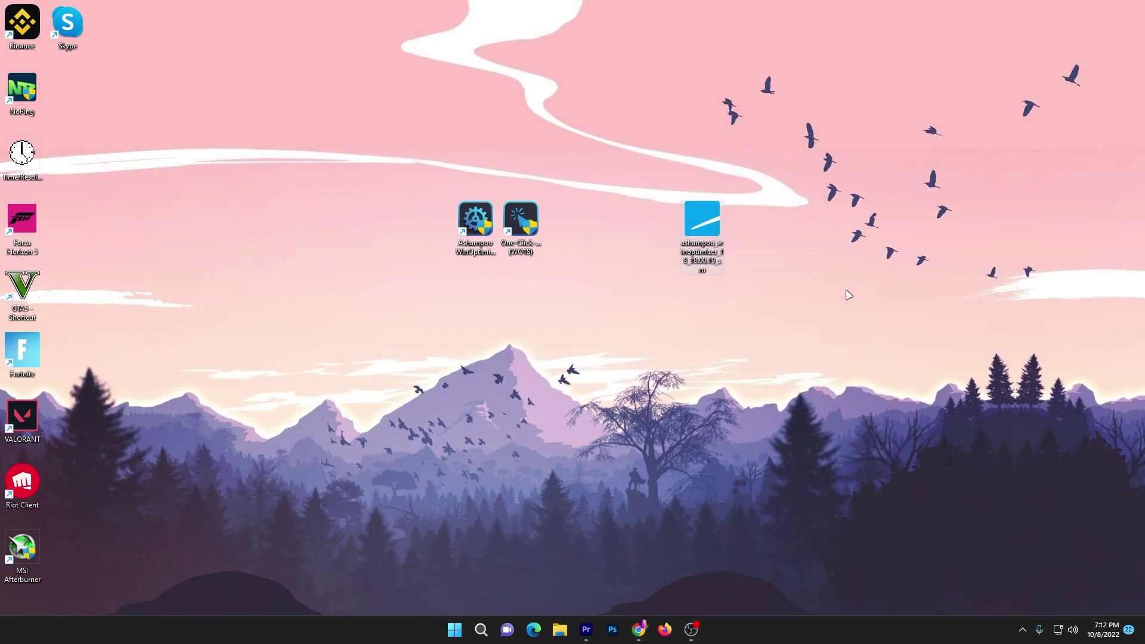
double_click(702, 225)
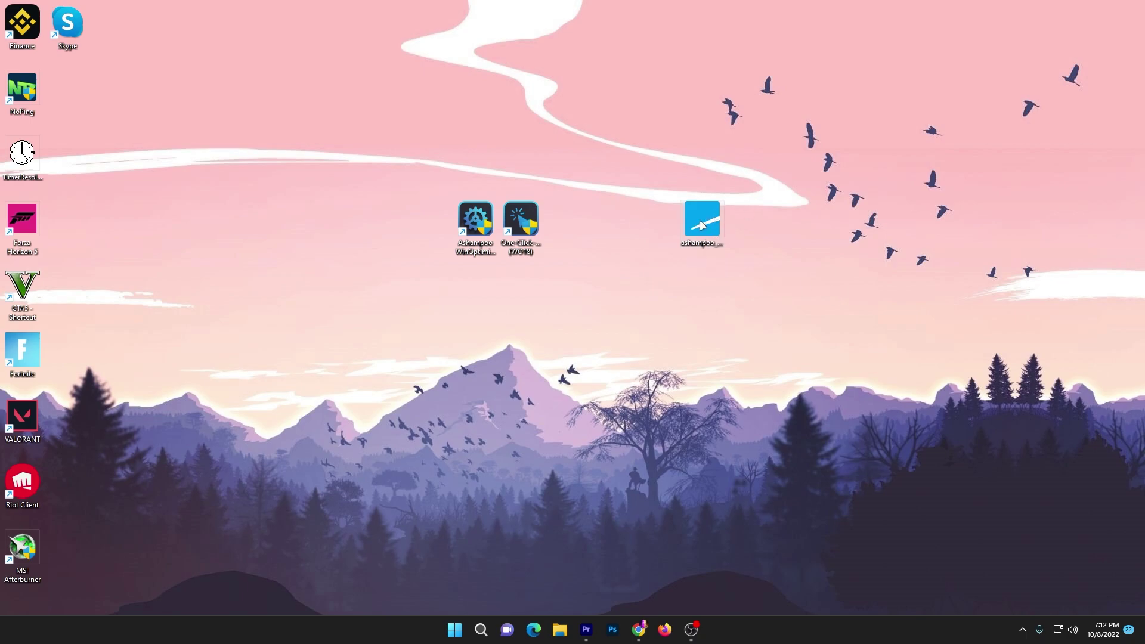
Step: Approve the installer's UAC prompt, exit the WinOptimizer 18 setup, and clear the desktop icon selection
click(514, 416)
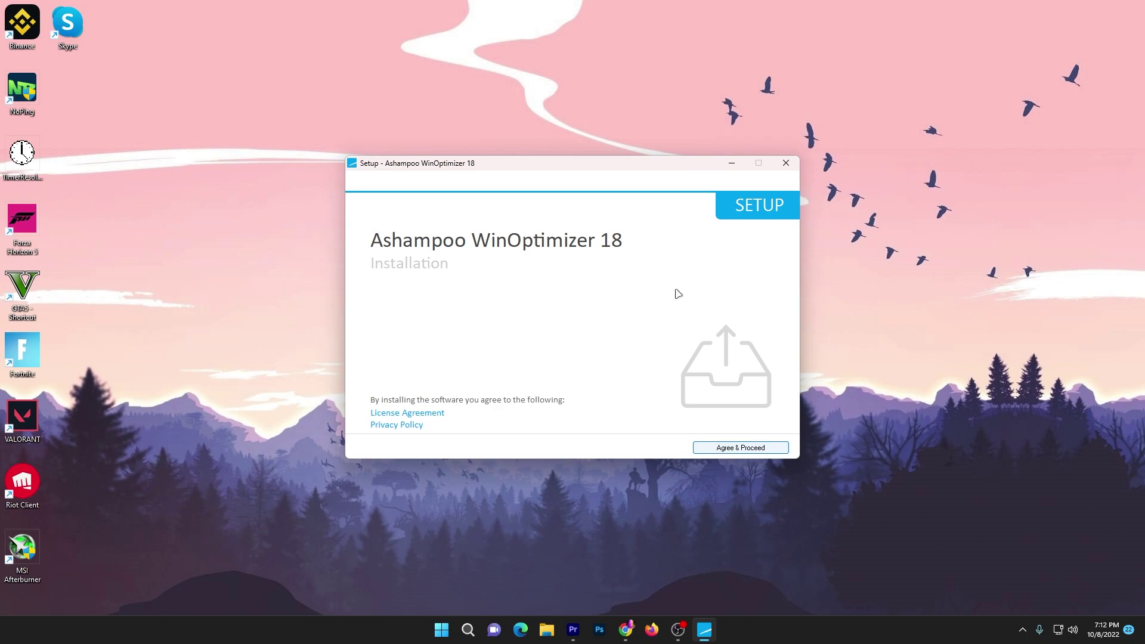
click(785, 163)
click(612, 371)
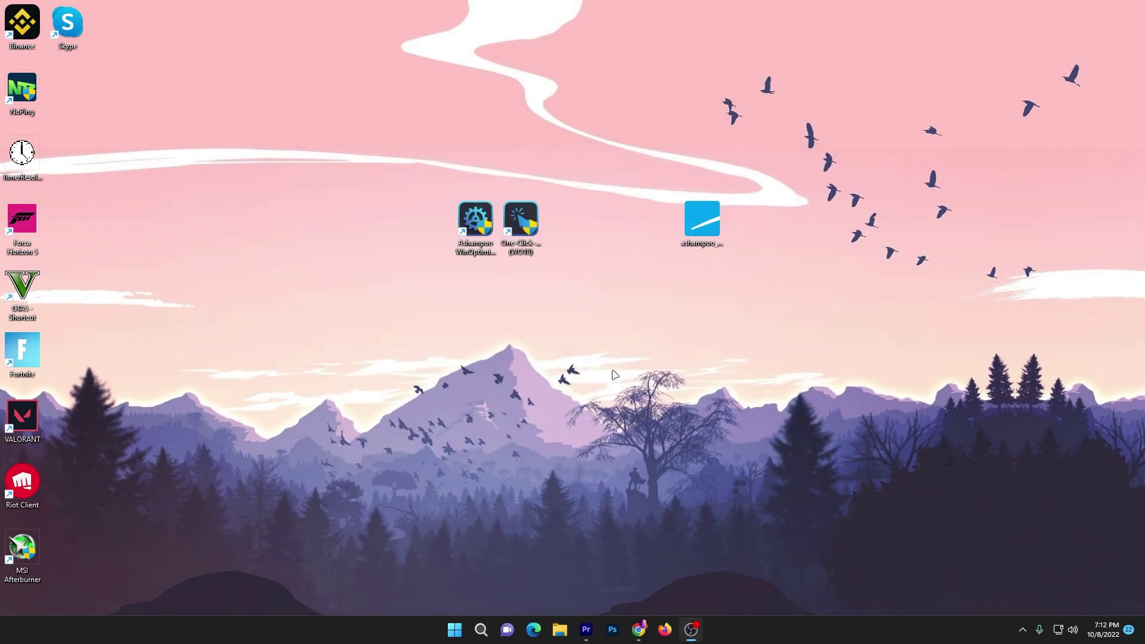
drag(370, 157, 588, 312)
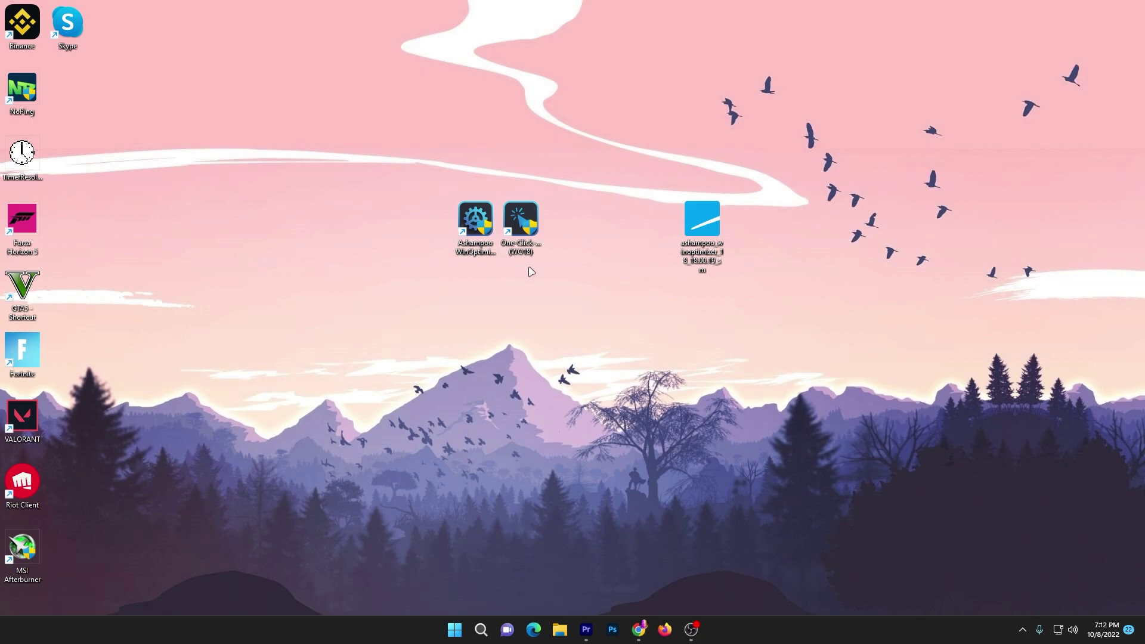
click(476, 228)
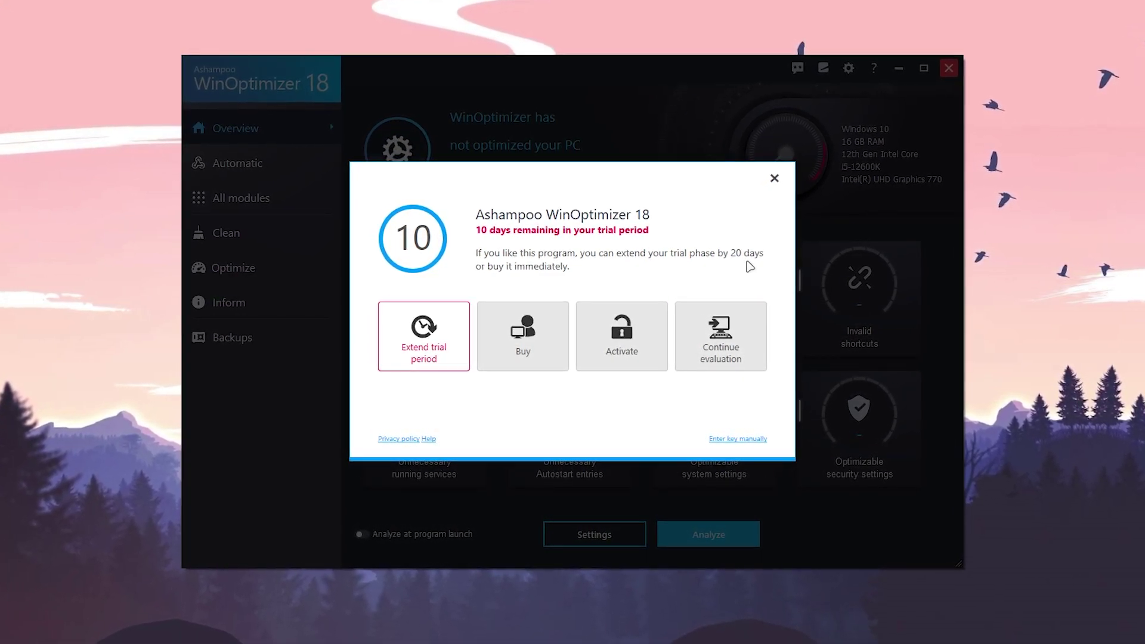
Step: Choose Continue evaluation in the trial dialog showing 10 days remaining
click(776, 177)
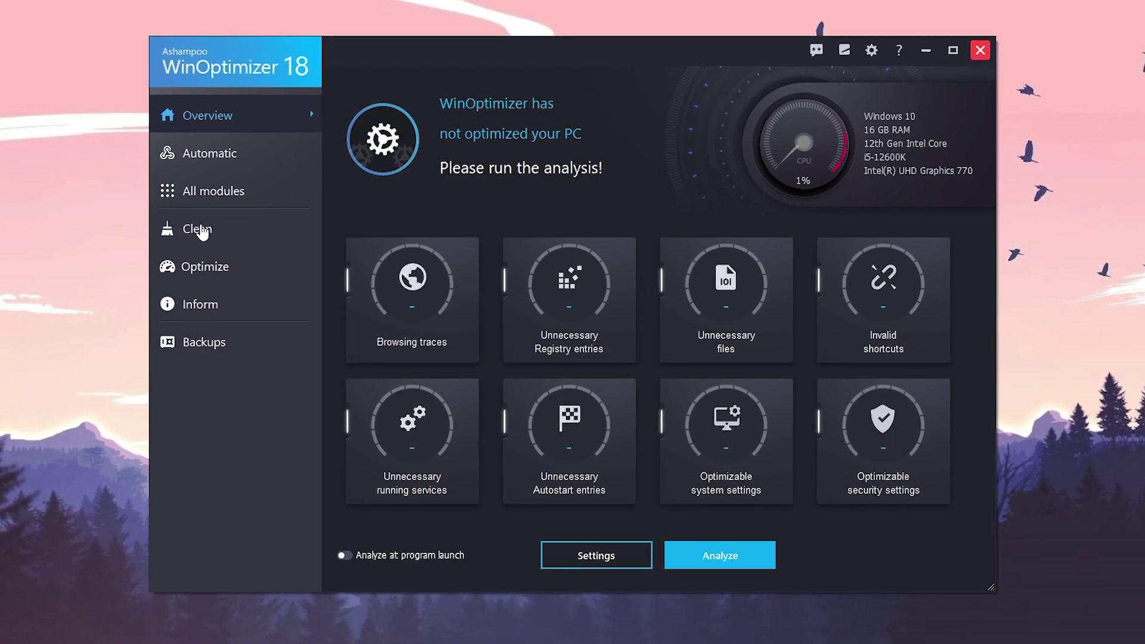
Step: Clean with Chrome closed, deleting the registry entry, 66 MB browsing traces and 24 MB files
click(205, 230)
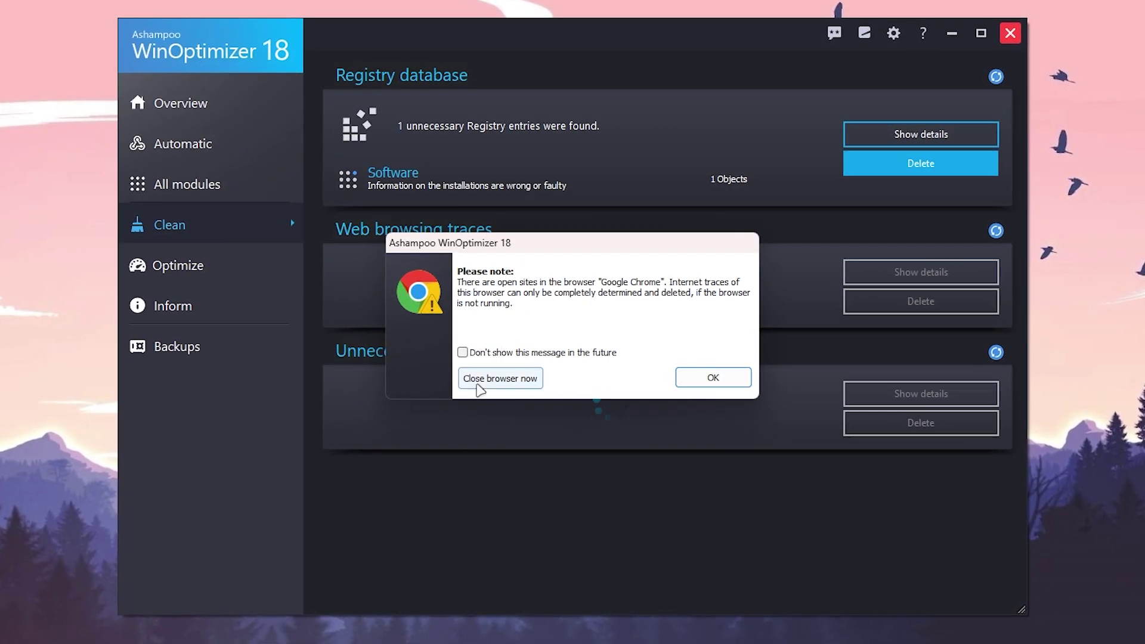
click(506, 385)
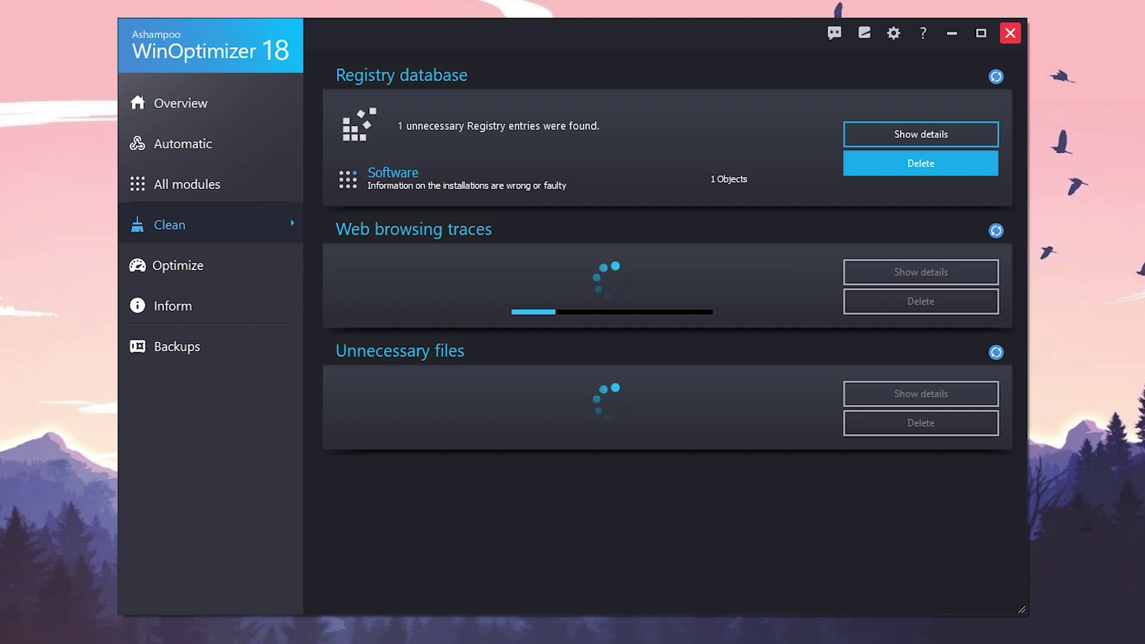
click(907, 167)
click(918, 304)
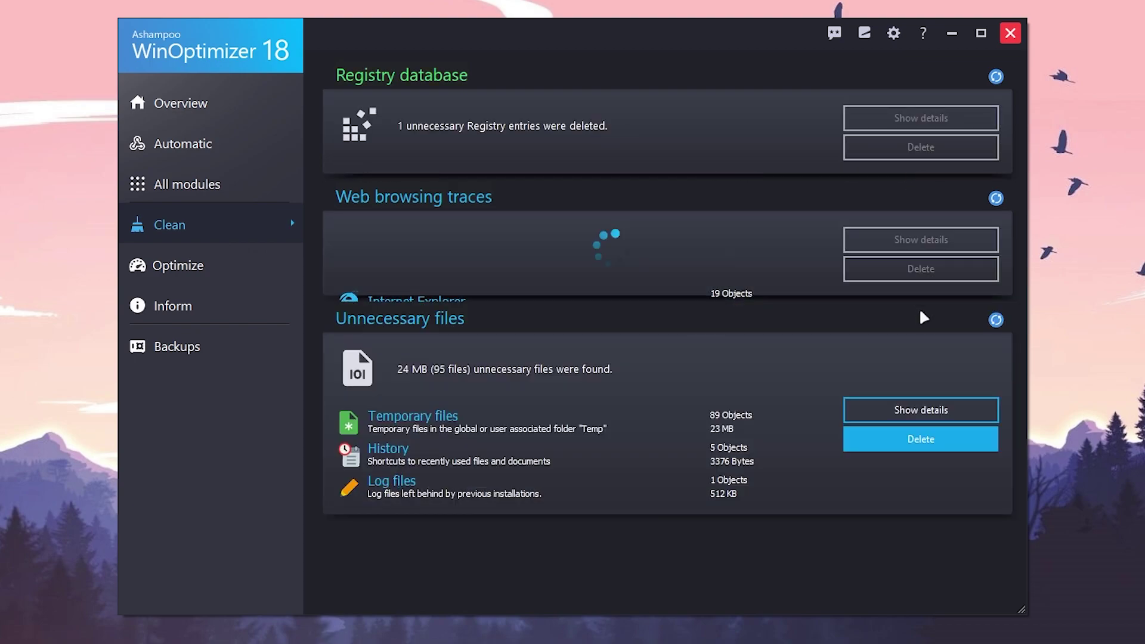
click(919, 446)
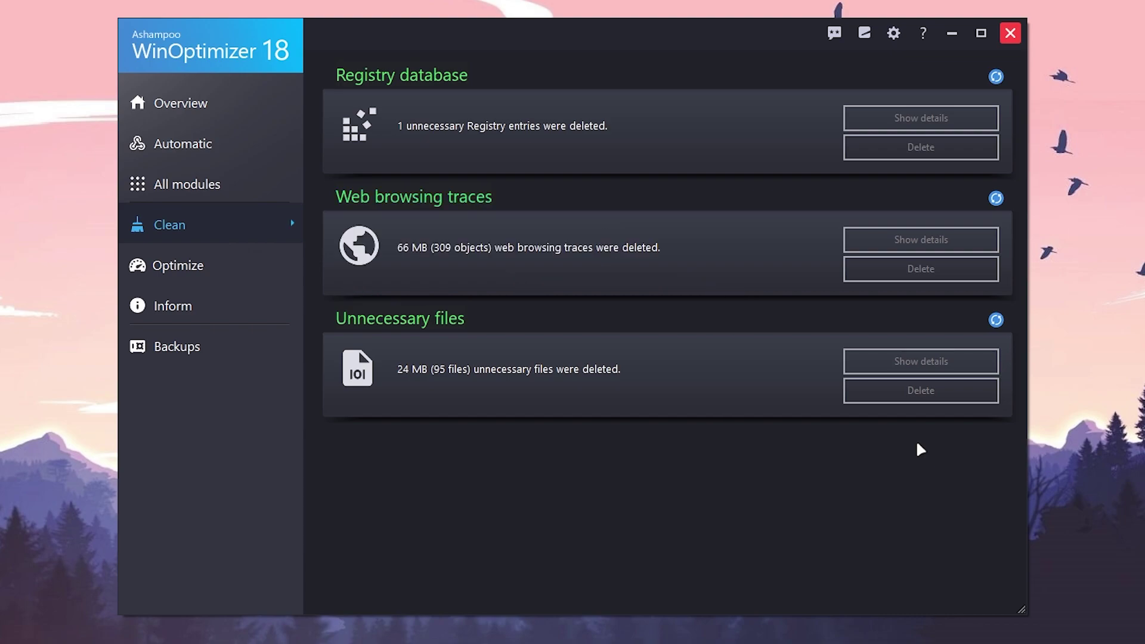
click(173, 186)
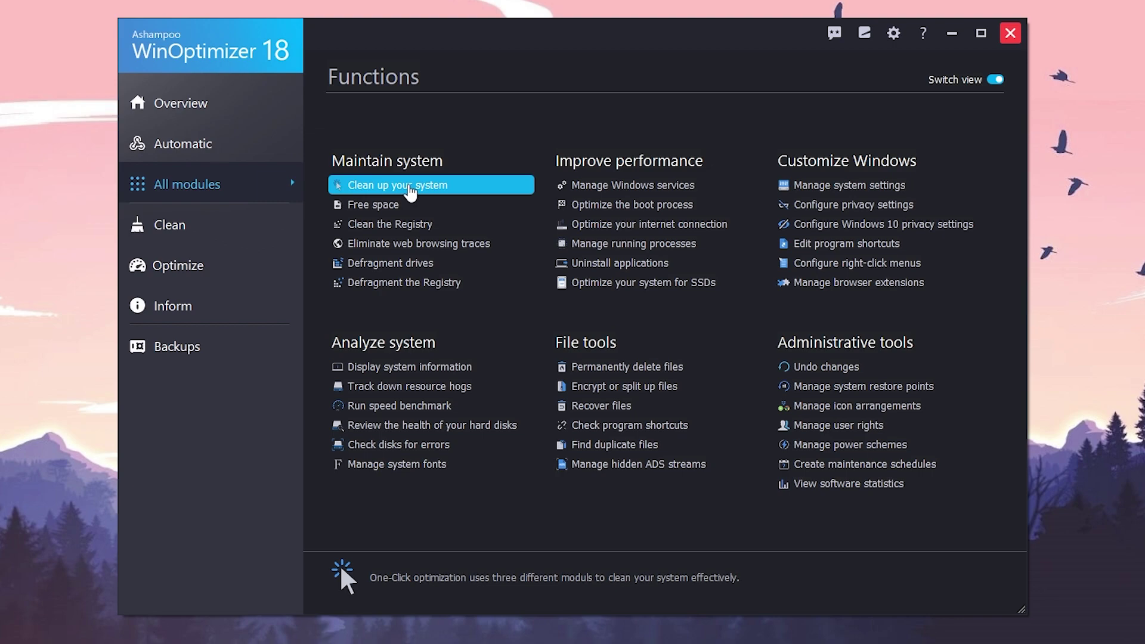
Step: Run Clean up your system under Maintain system, removing one 143-byte item
click(410, 191)
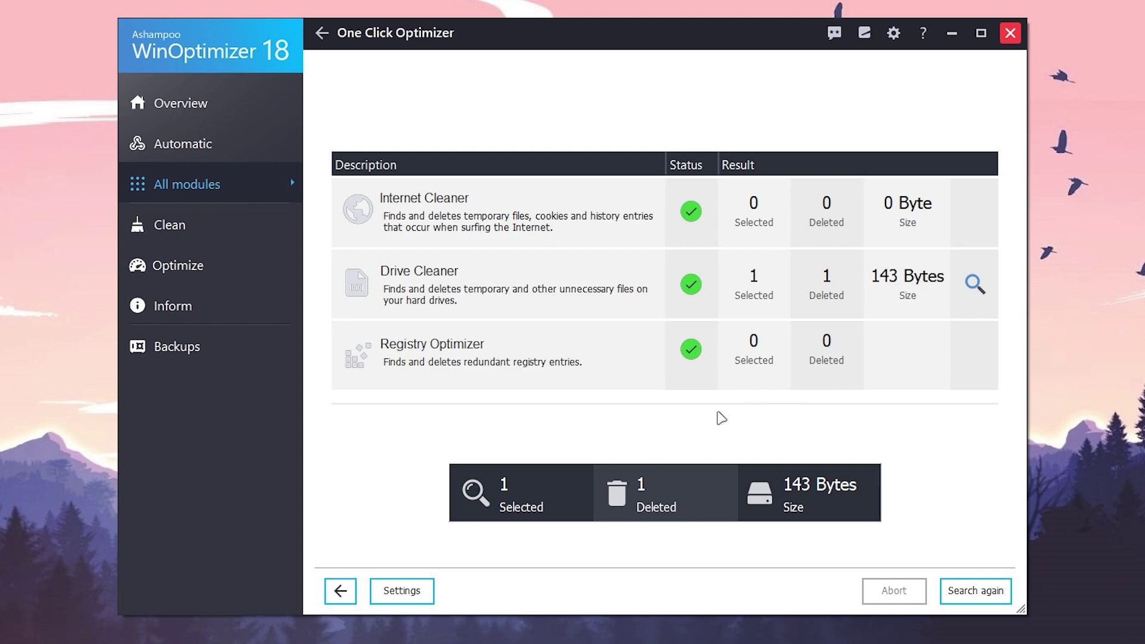
Step: Delete the MicrosoftEdgeAutoLaunch entry in StartUp Tuner, leaving 13 autostart entries
click(323, 32)
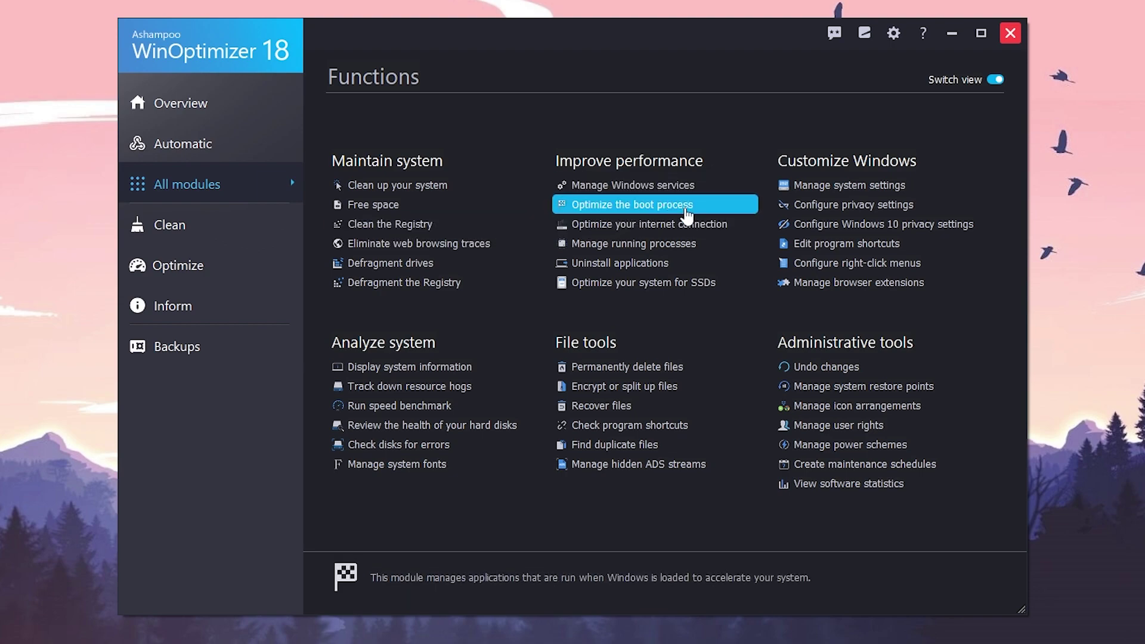
click(590, 205)
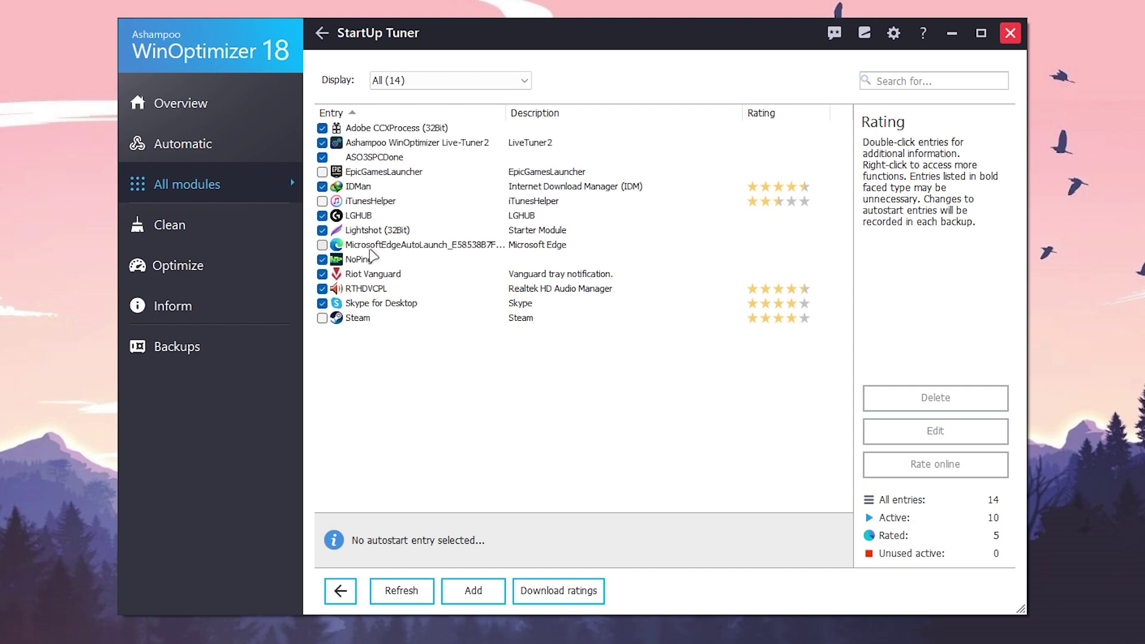
click(364, 245)
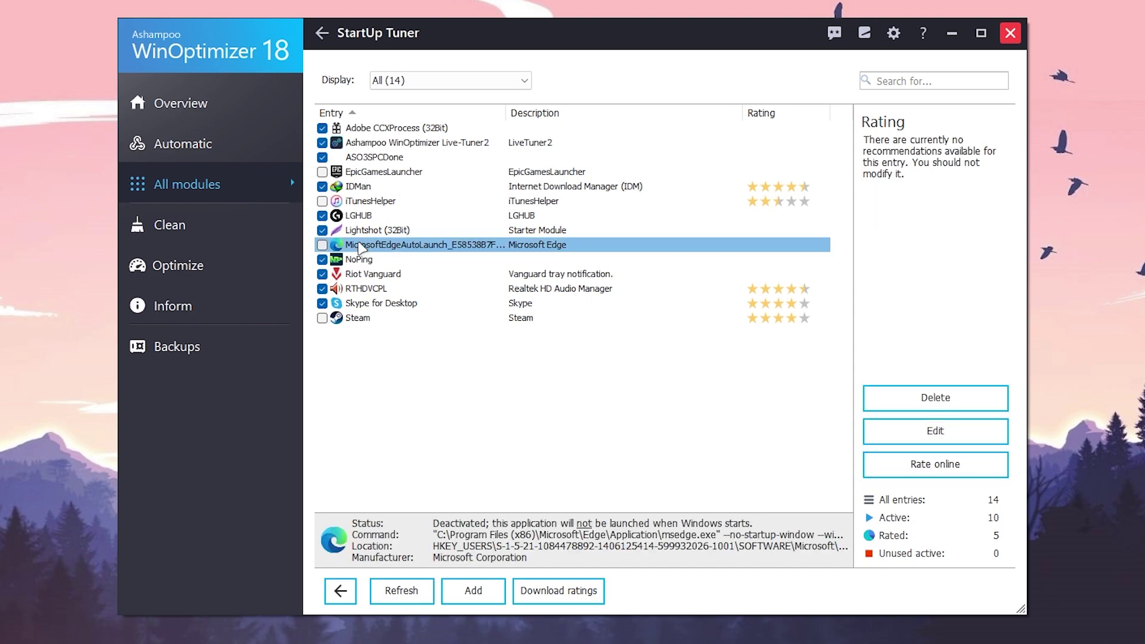
click(935, 397)
click(630, 388)
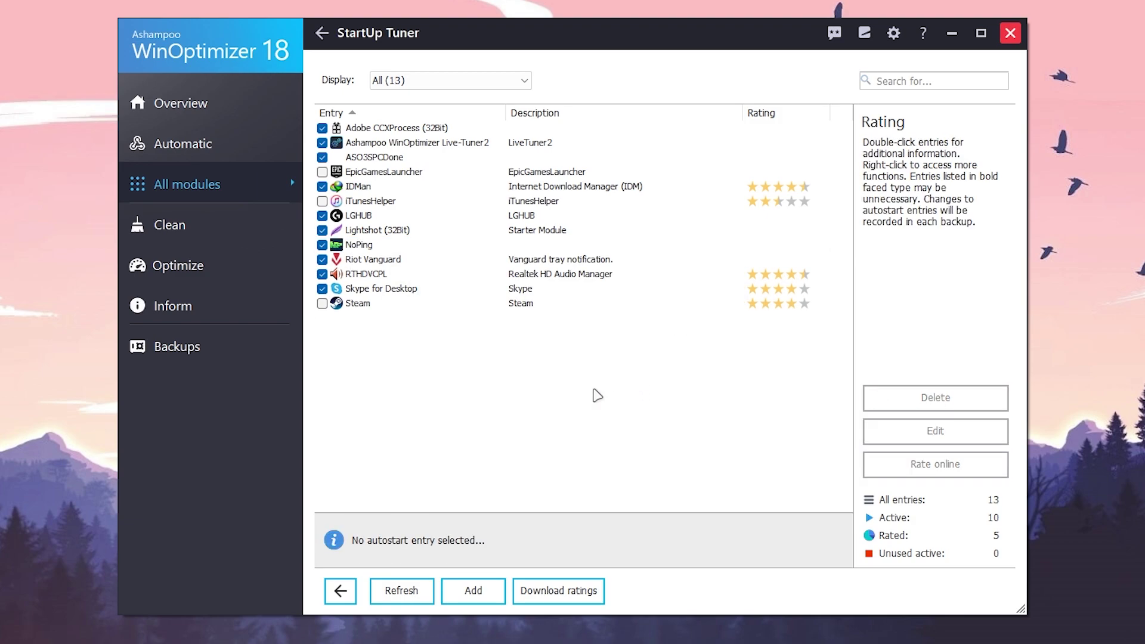
click(321, 33)
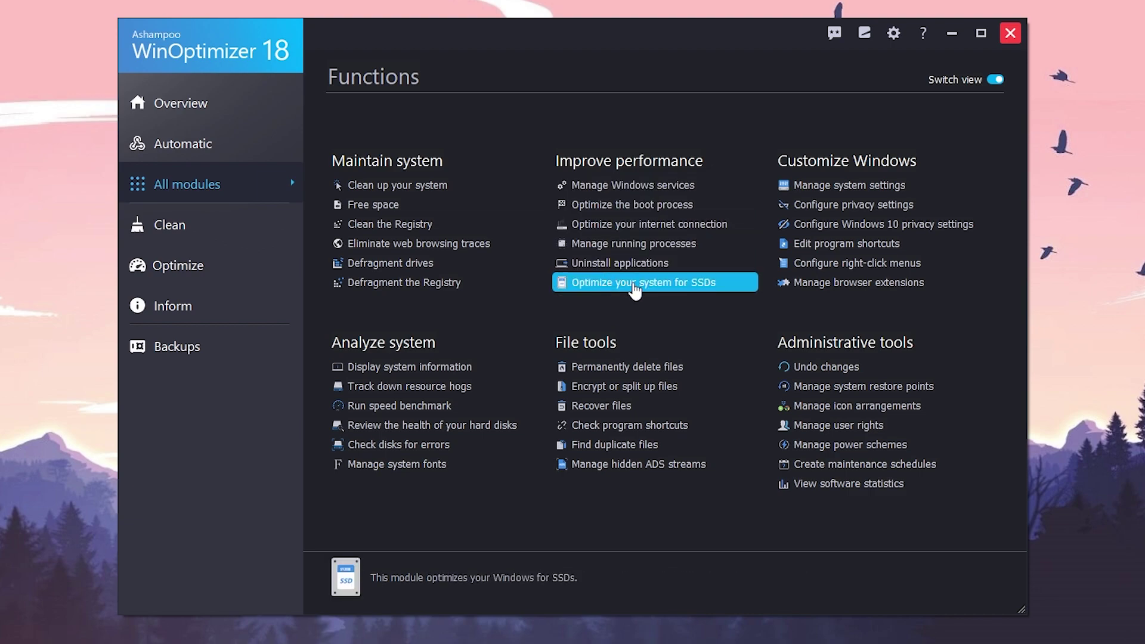
Step: Apply the SSD Wizard's recommended settings: TRIM active, six SSD-unneeded features deactivated
click(673, 292)
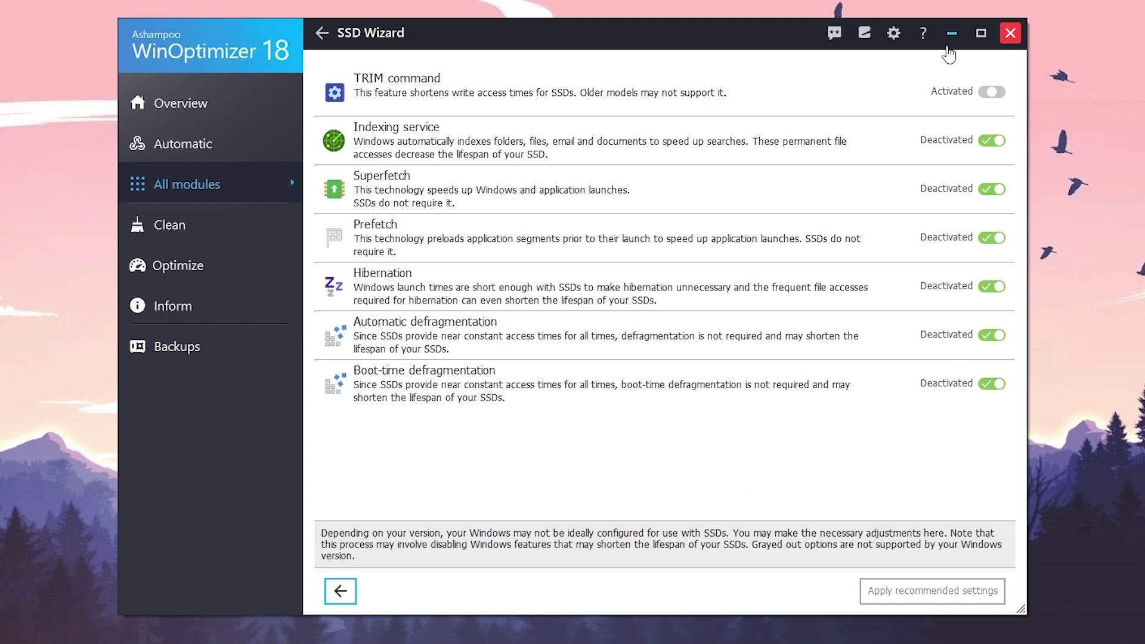
click(322, 34)
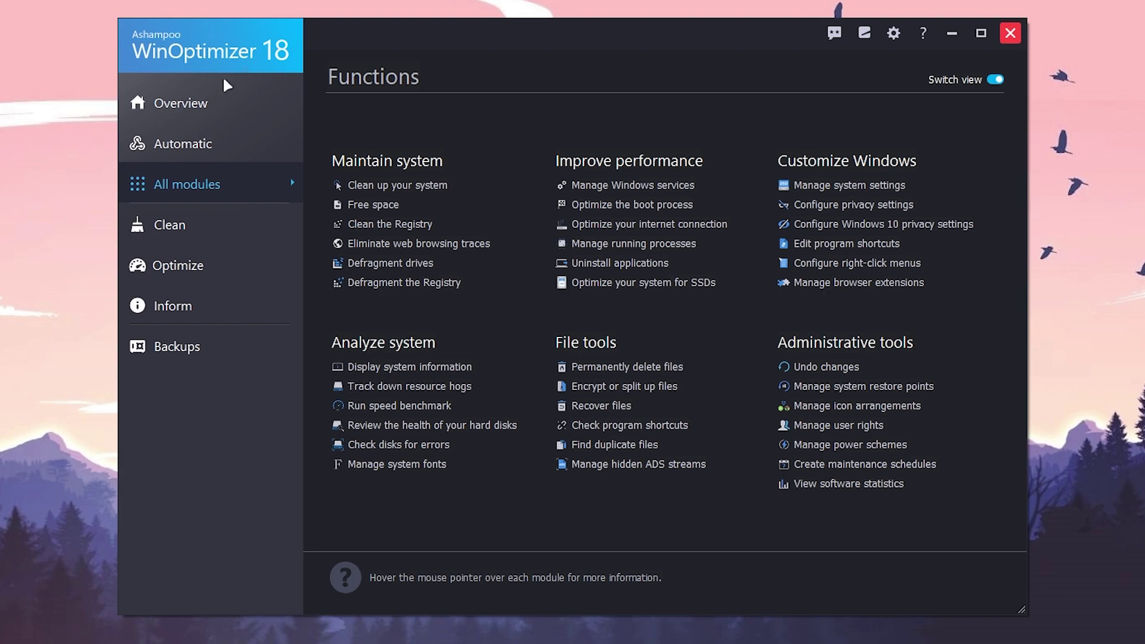
Step: Open the Automatic page with Auto-Clean, Live-Tuner and Game-Booster all turned on
click(176, 153)
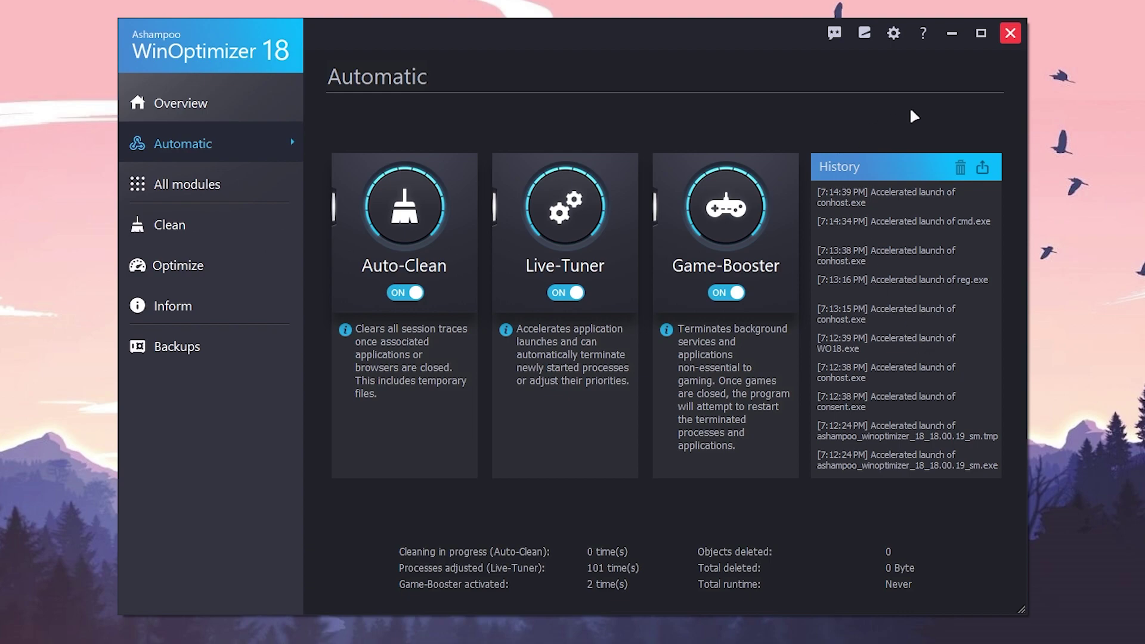
Step: Minimize the WinOptimizer 18 window to reveal the desktop
click(952, 34)
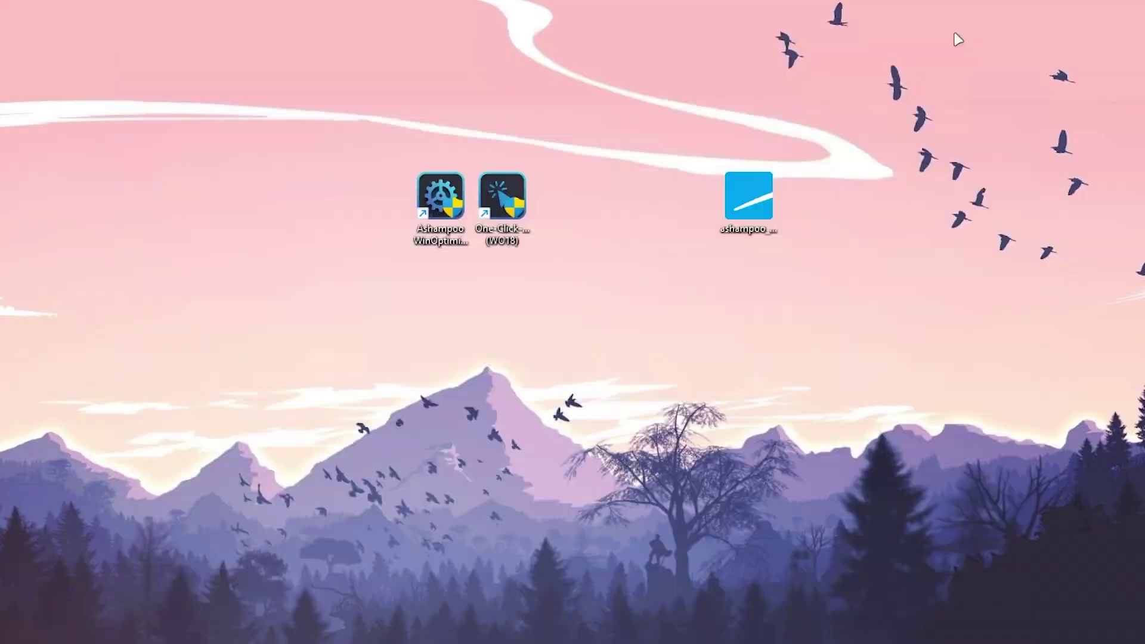